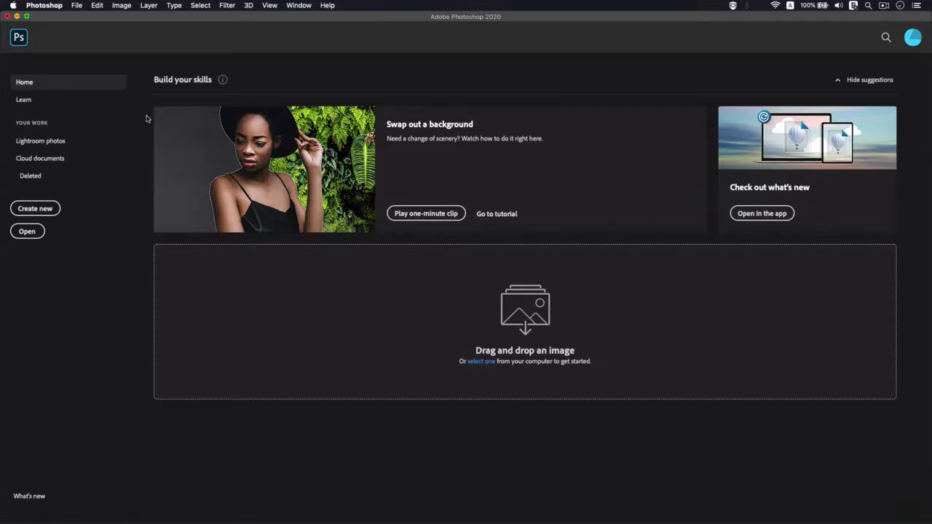
# Step: Open the image S01-02-image.jpeg from the 1-2 folder
pyautogui.click(78, 6)
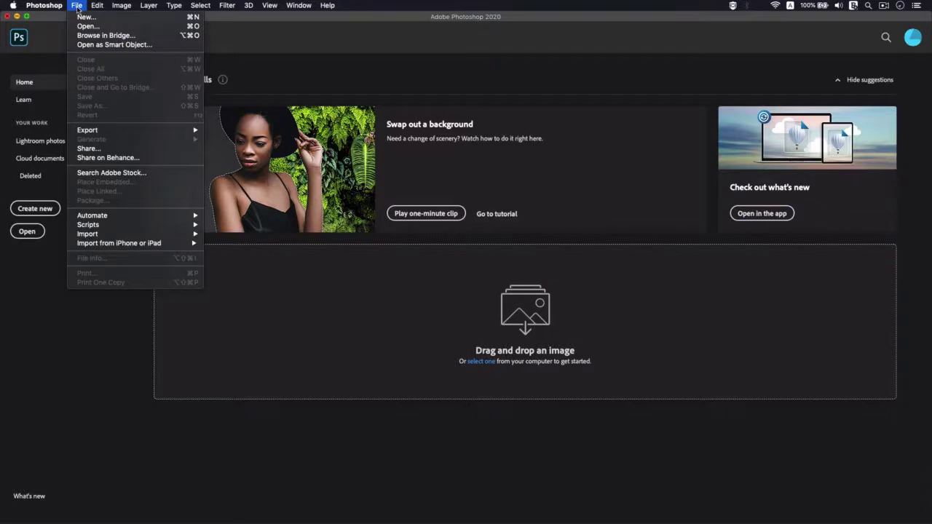
pyautogui.click(103, 26)
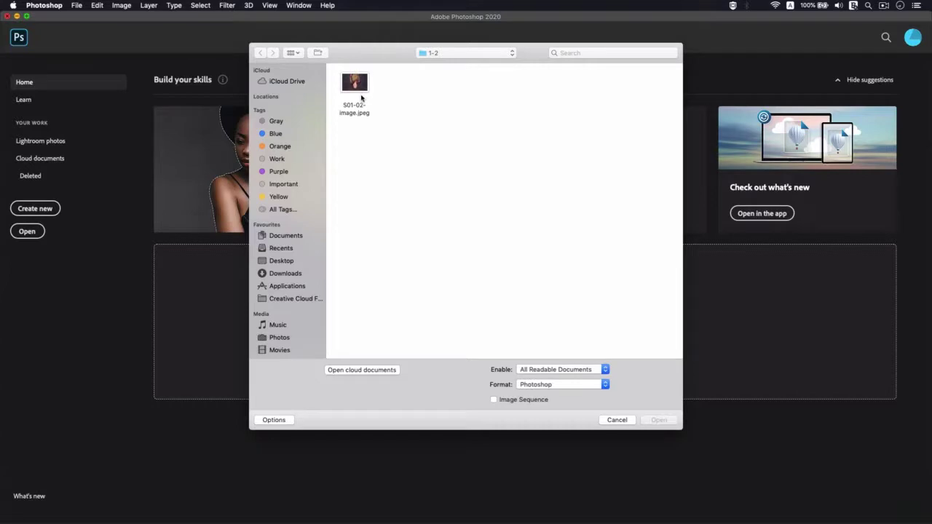
pyautogui.click(357, 89)
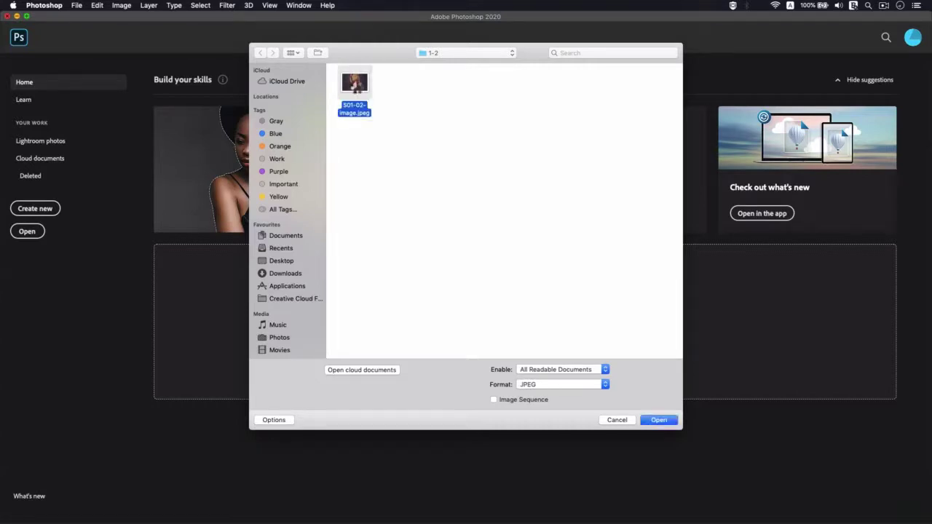
pyautogui.doubleClick(356, 89)
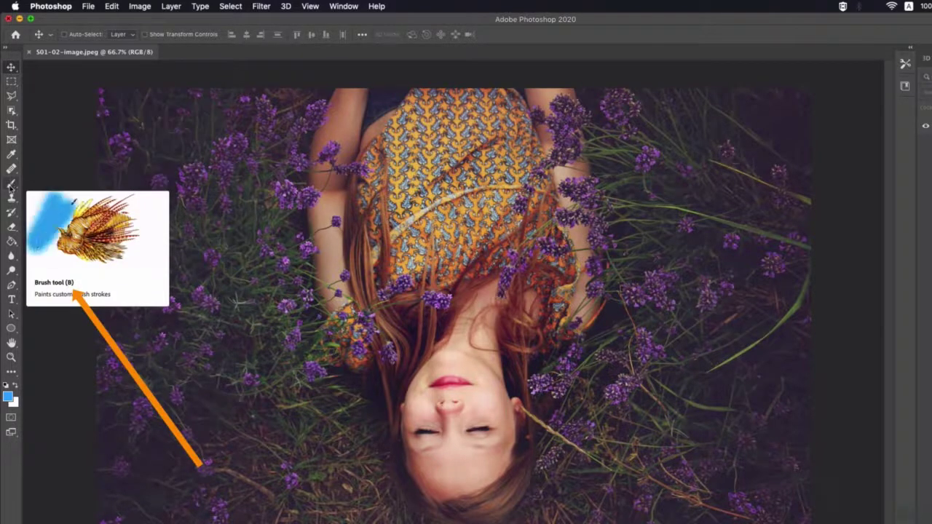
# Step: Examine the tools grouped under the Brush, Clone Stamp, Eyedropper, Object Selection, Lasso and Move tools
pyautogui.click(11, 184)
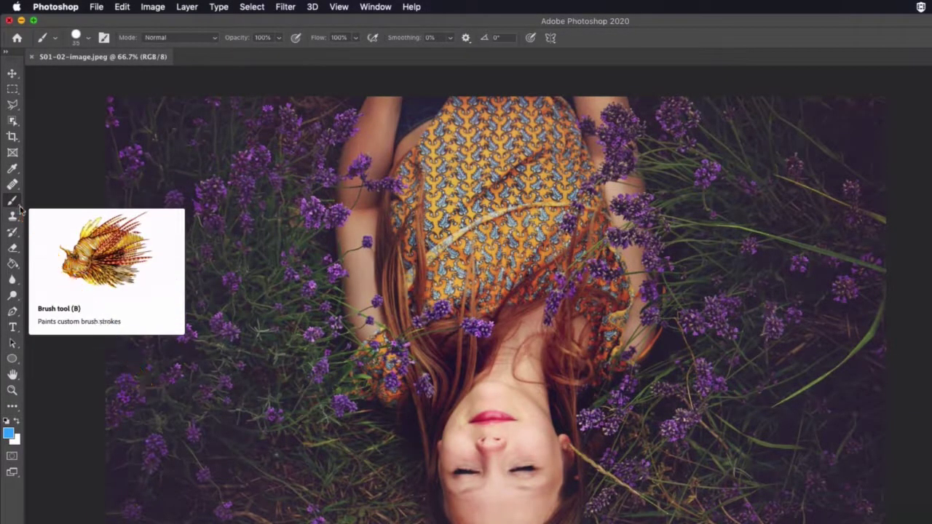
pyautogui.rightClick(12, 202)
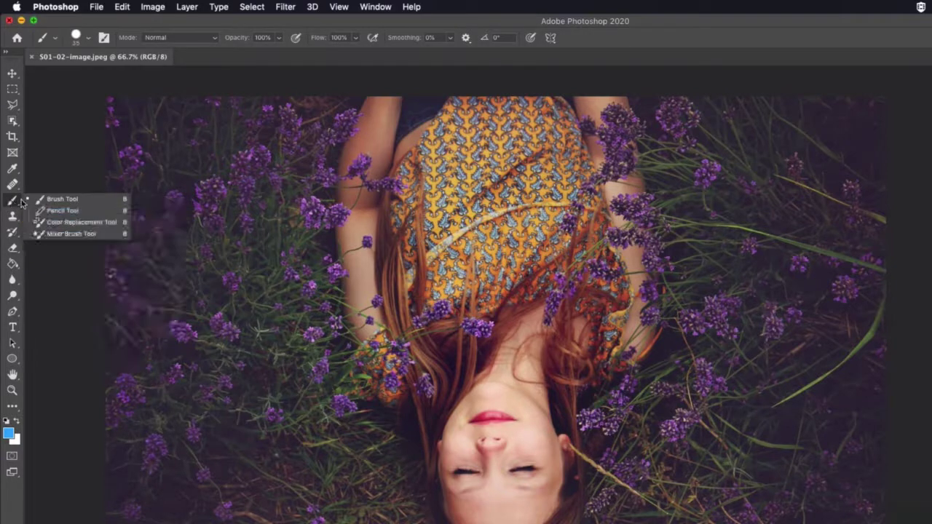
pyautogui.click(11, 217)
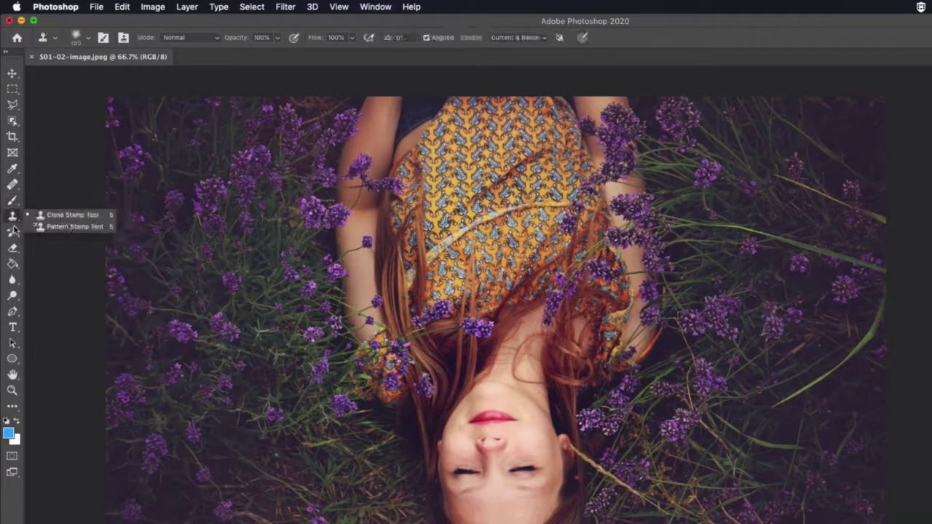
pyautogui.click(11, 232)
pyautogui.click(13, 184)
pyautogui.click(11, 168)
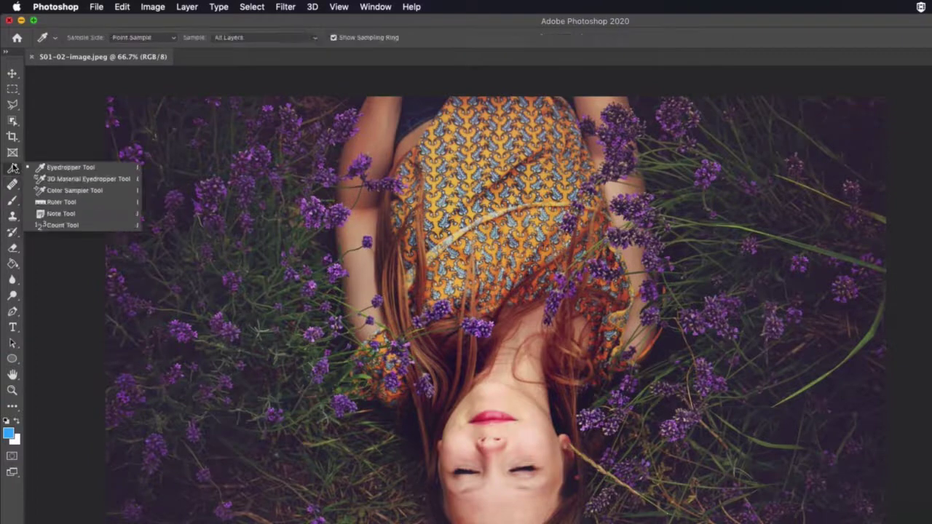
pyautogui.click(10, 153)
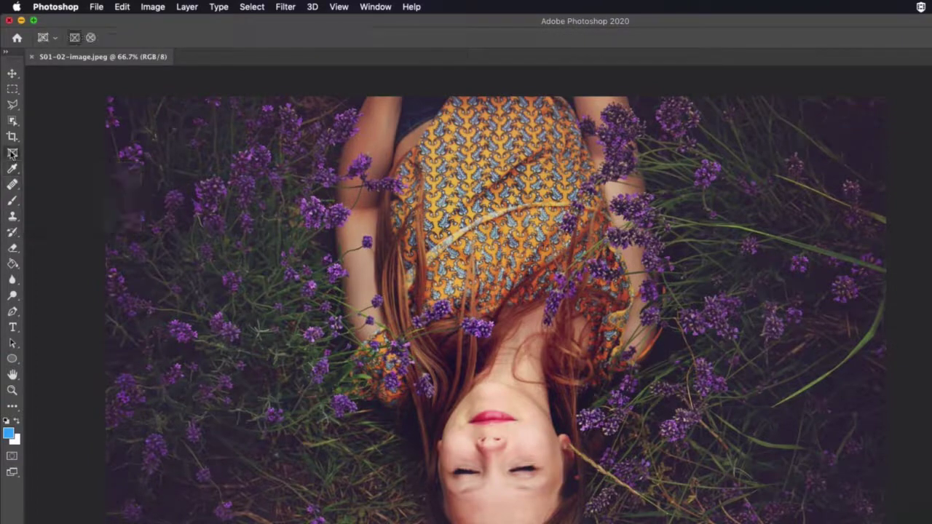
pyautogui.click(12, 136)
pyautogui.click(12, 120)
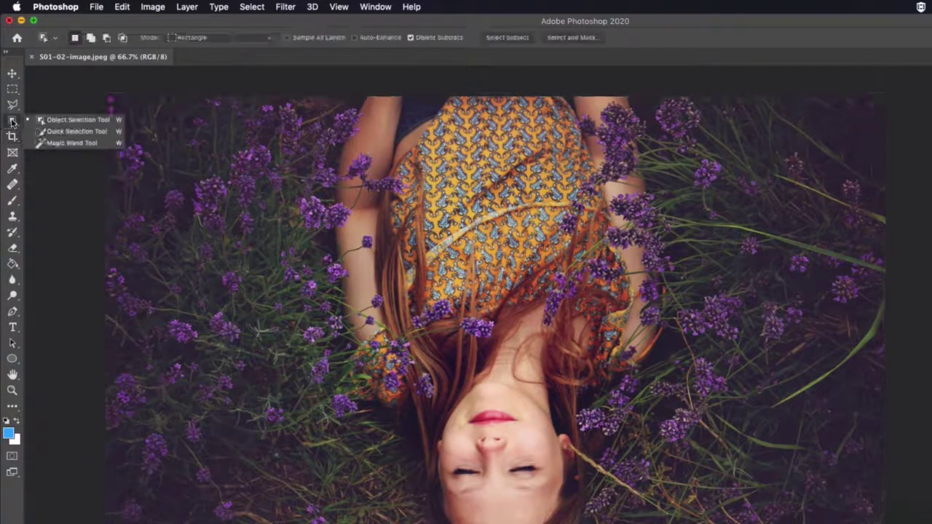
pyautogui.click(15, 104)
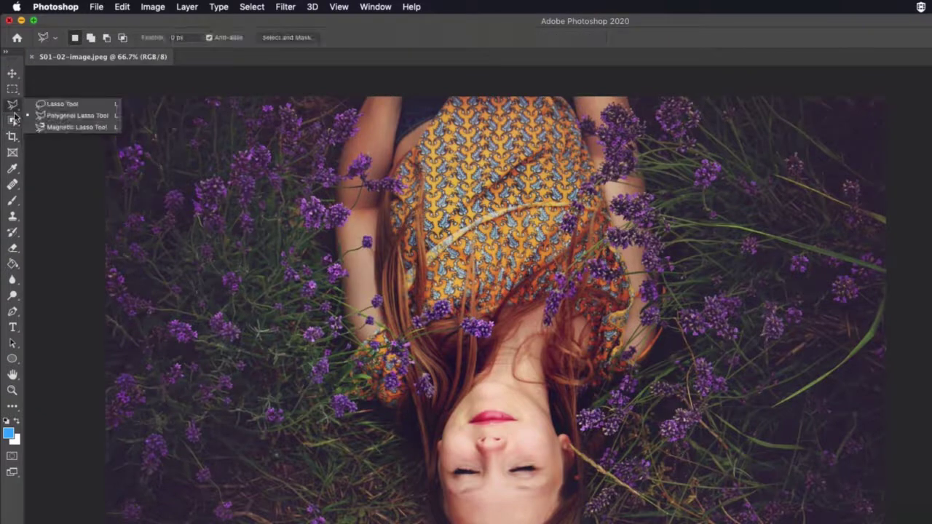
pyautogui.click(14, 204)
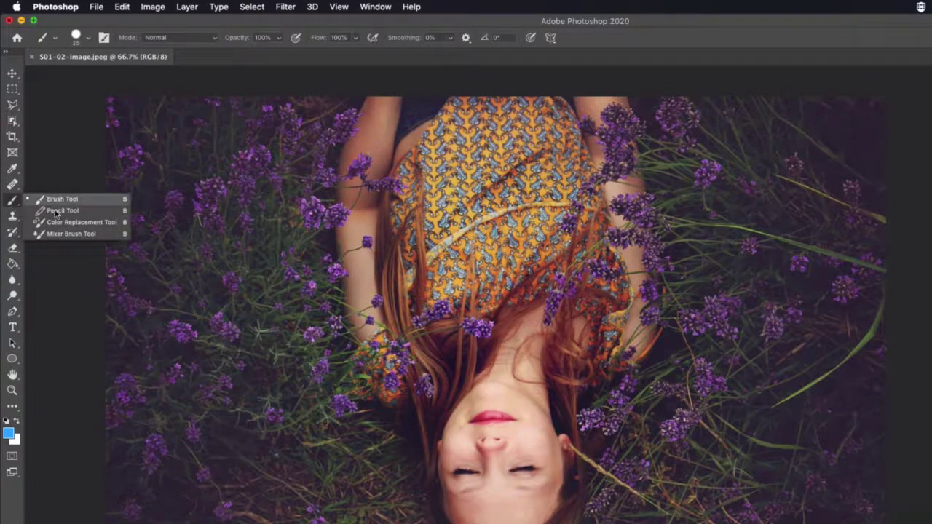
pyautogui.click(11, 74)
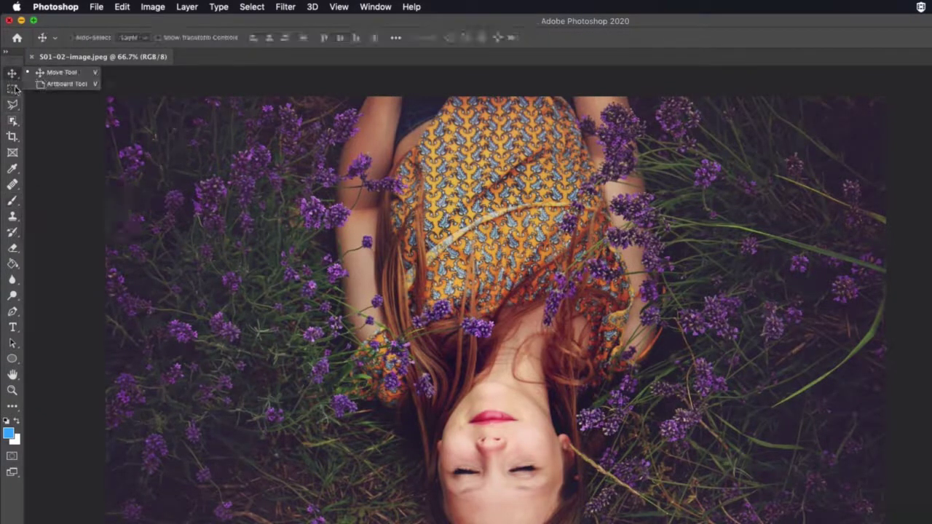
# Step: Switch through the Pencil, Color Replacement and Mixer Brush tools in the brush group, ending on the Brush Tool
pyautogui.click(11, 205)
pyautogui.click(12, 202)
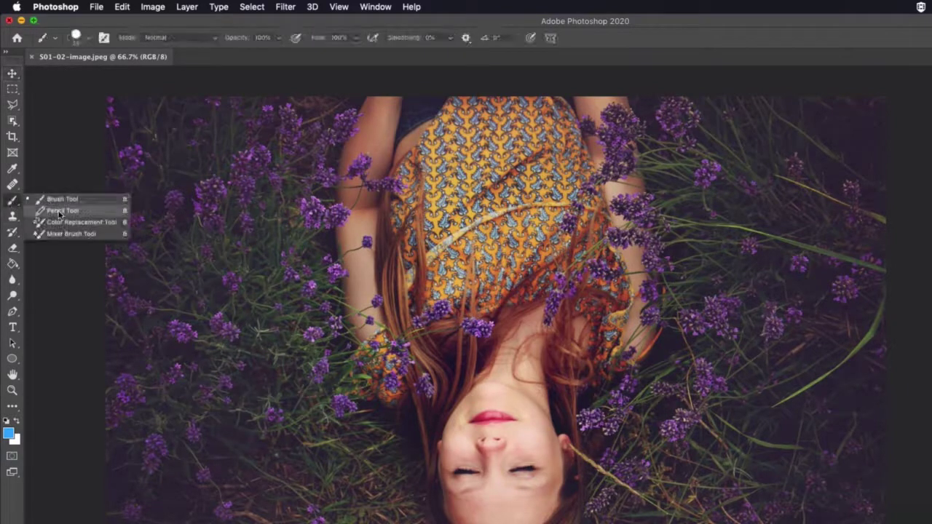
pyautogui.click(59, 211)
pyautogui.click(11, 204)
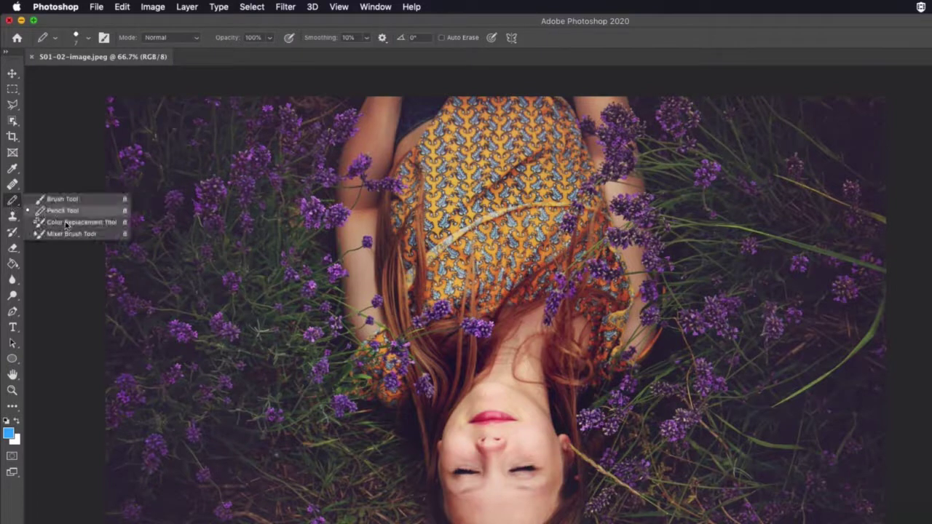
pyautogui.click(80, 221)
pyautogui.click(14, 203)
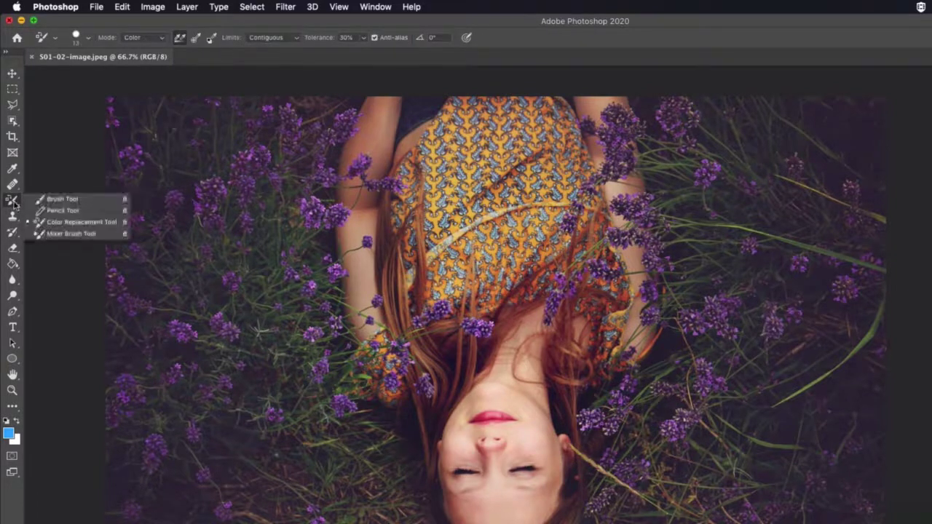
pyautogui.click(61, 234)
pyautogui.click(13, 202)
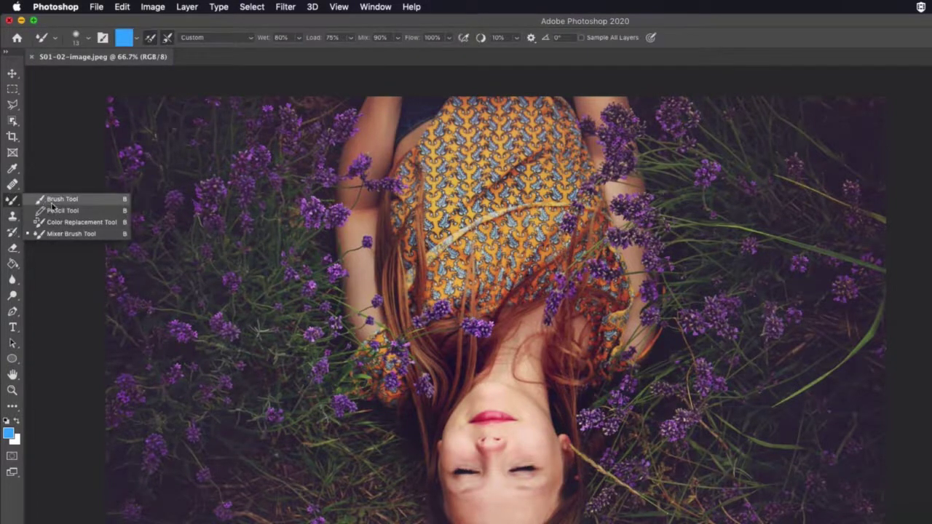
pyautogui.click(58, 211)
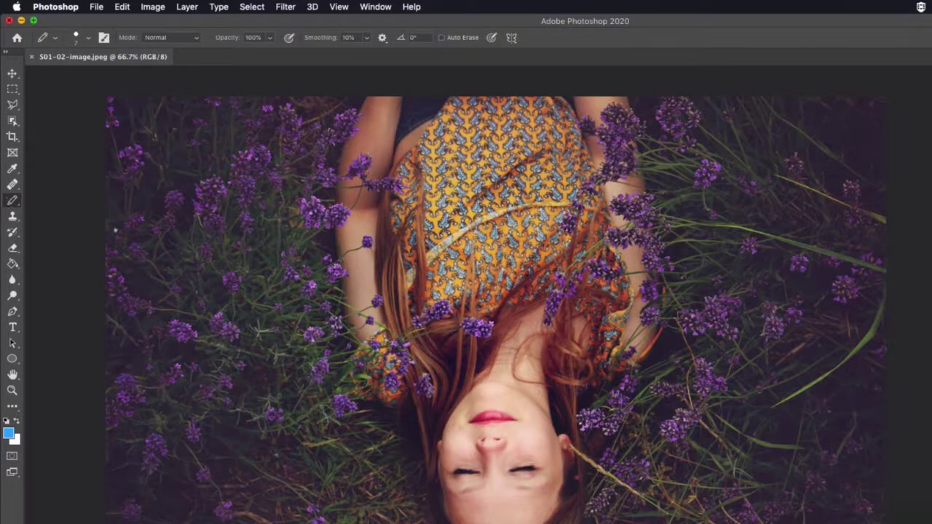
pyautogui.rightClick(21, 204)
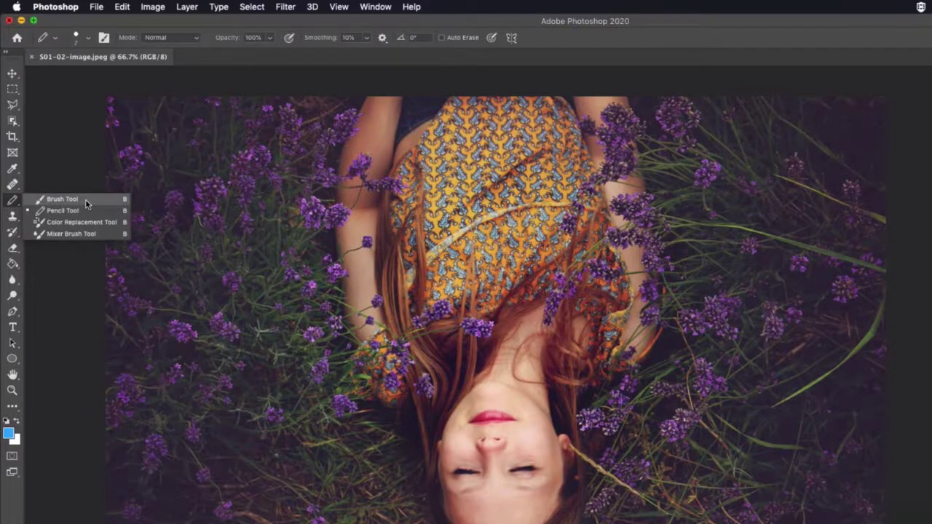
pyautogui.click(86, 201)
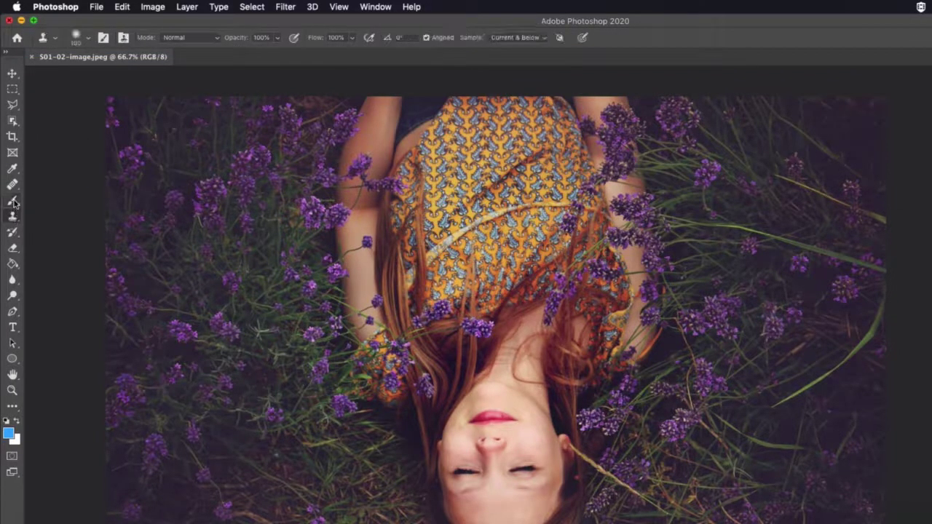
# Step: Compare the options of the Move and Brush tools, ending with the Move tool active
pyautogui.click(12, 75)
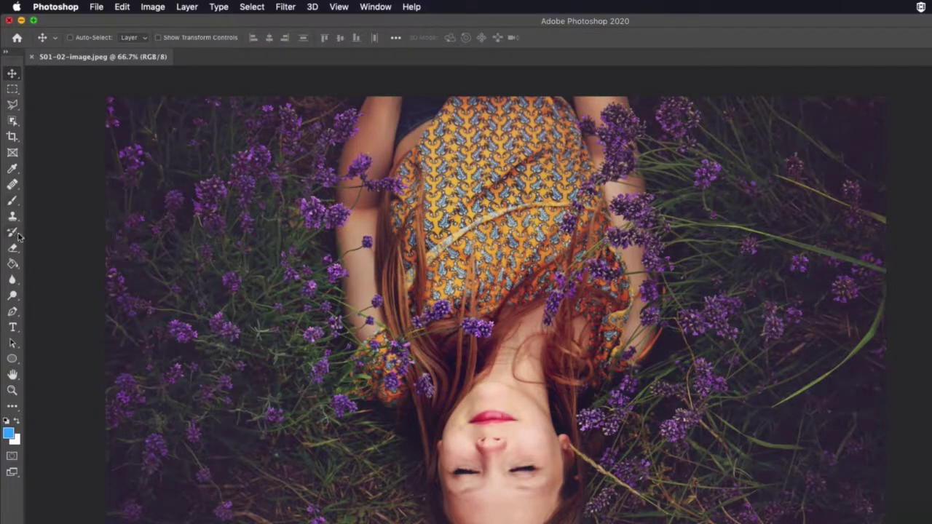
pyautogui.click(12, 200)
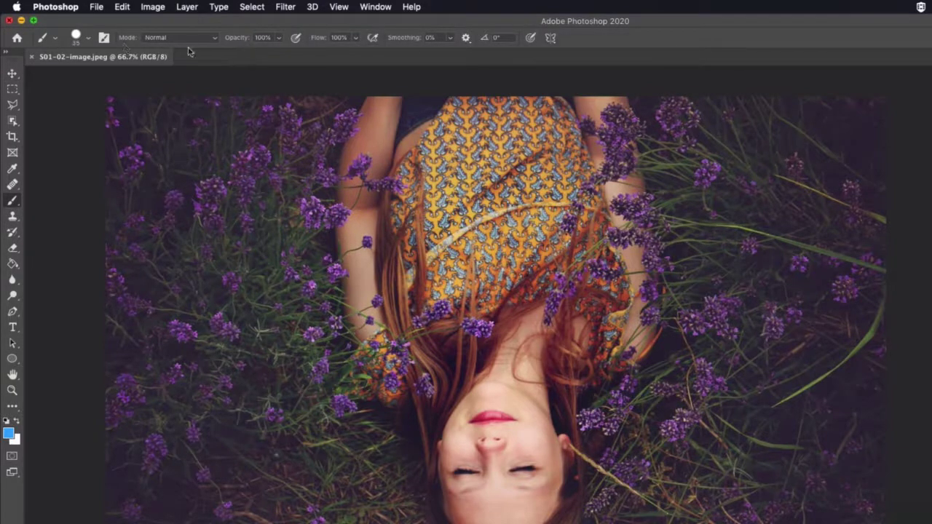
pyautogui.click(11, 73)
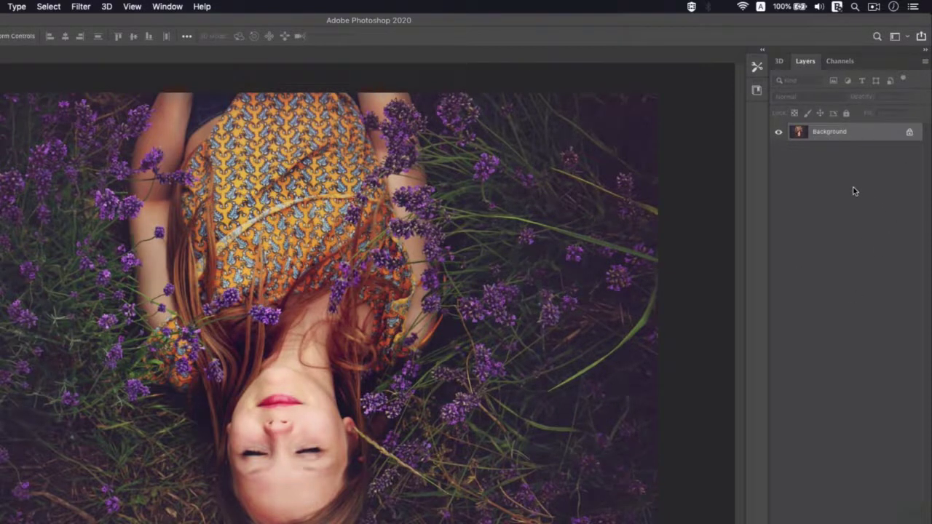
# Step: Close both collapsed panels docked beside the Layers panel
pyautogui.rightClick(759, 72)
pyautogui.click(778, 76)
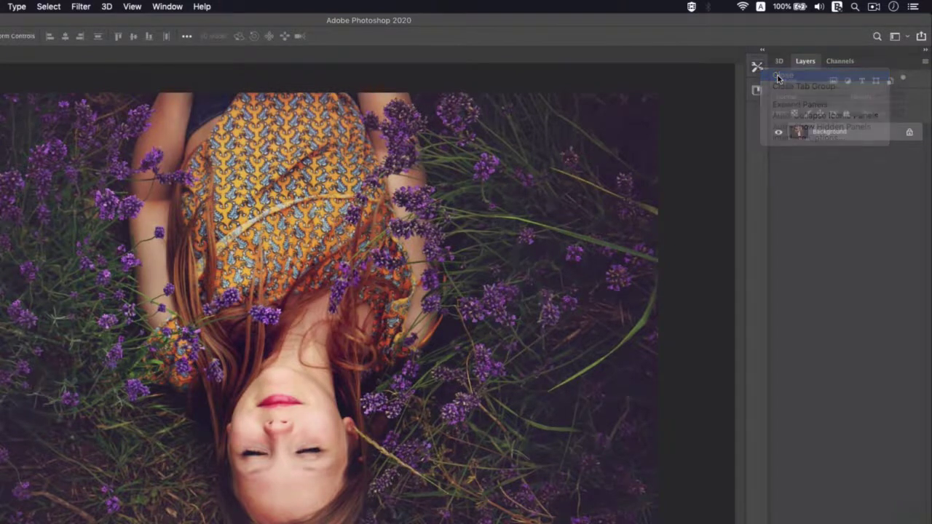
pyautogui.rightClick(759, 69)
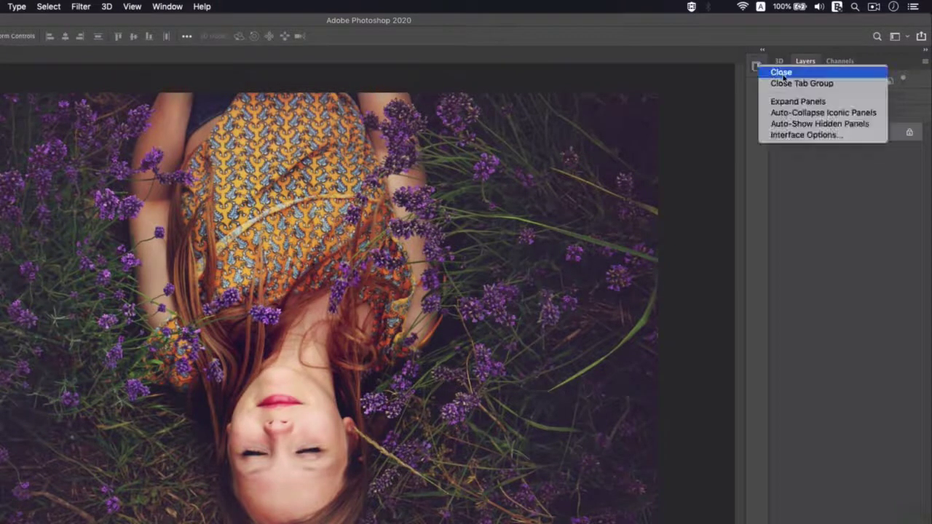
pyautogui.click(782, 73)
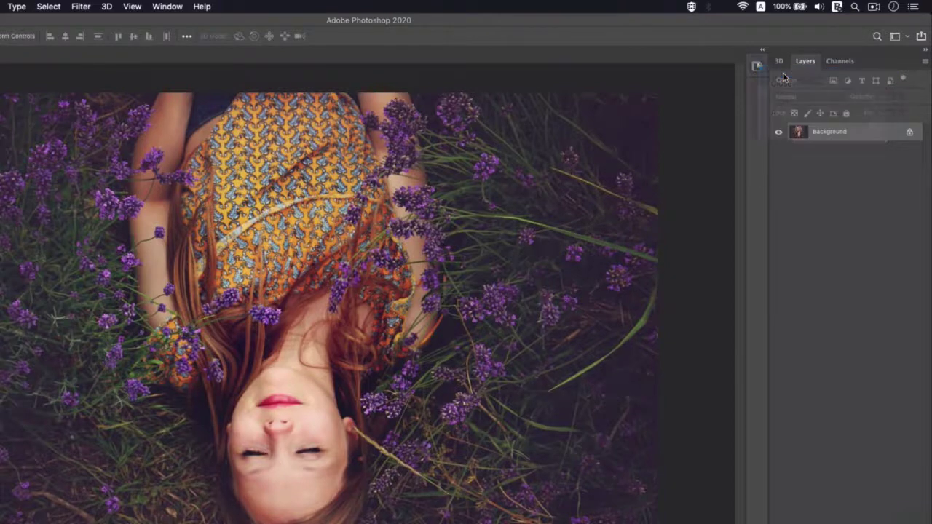
# Step: Show the Character panel, and collapse it to its icon
pyautogui.click(172, 8)
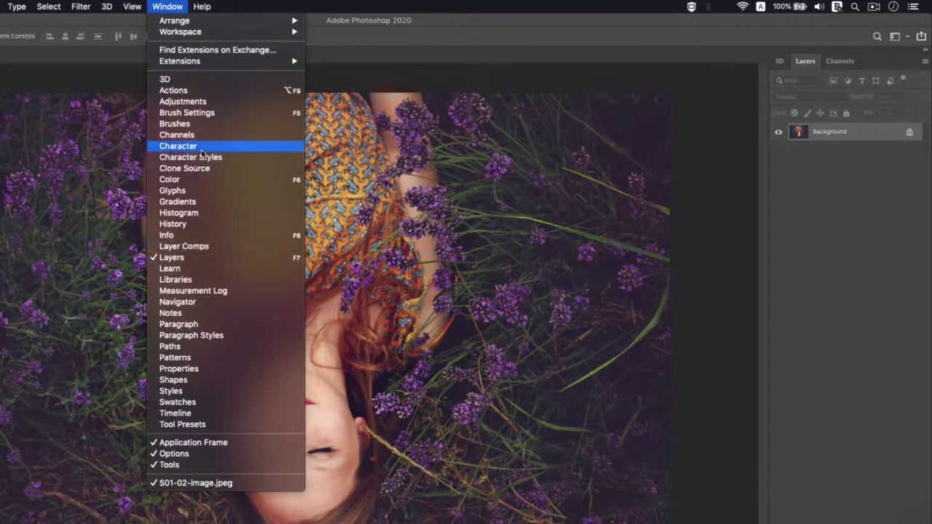
pyautogui.click(179, 146)
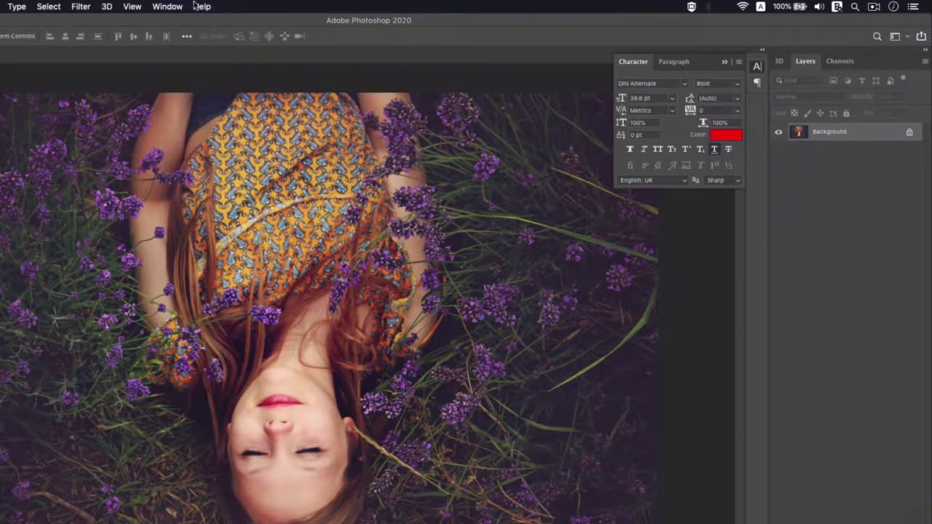
pyautogui.click(169, 7)
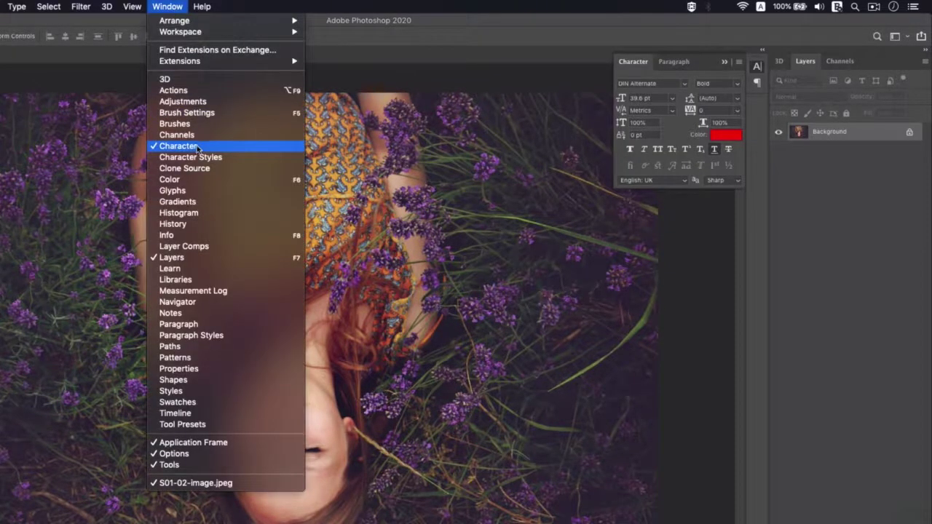
pyautogui.click(197, 148)
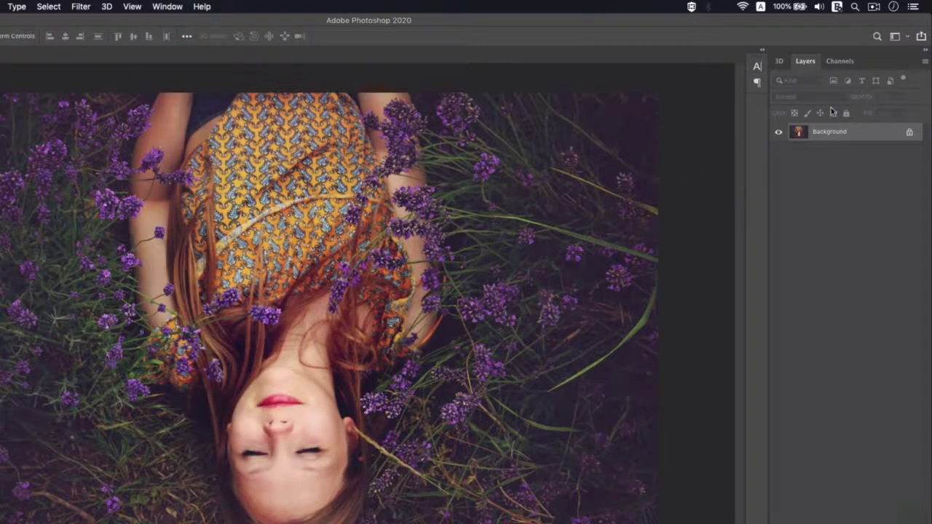
# Step: Review the list of available panels, and close the collapsed Character and Paragraph panels
pyautogui.click(166, 7)
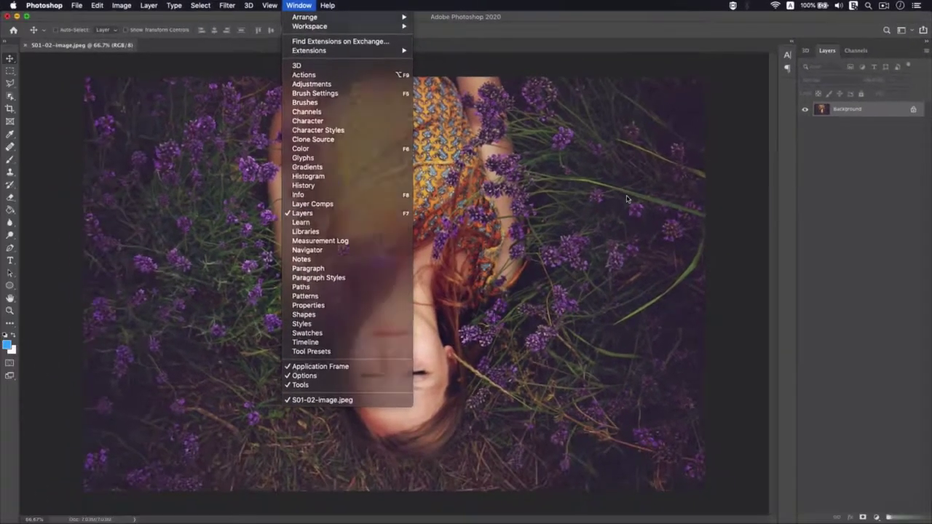
pyautogui.click(739, 204)
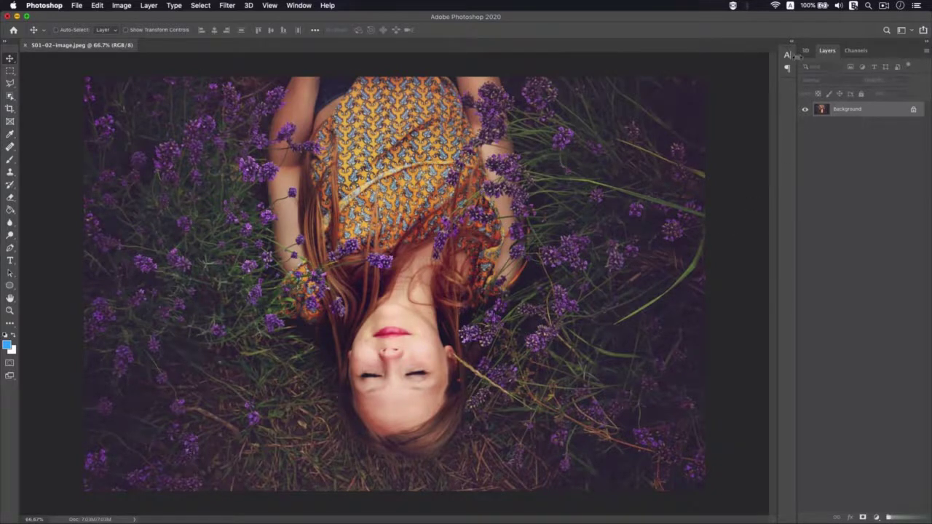
pyautogui.rightClick(790, 49)
pyautogui.click(786, 53)
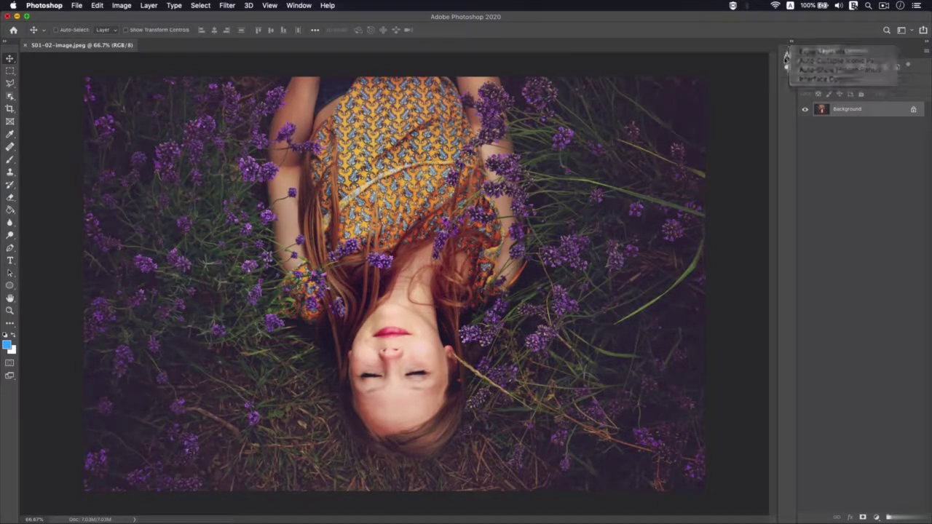
pyautogui.rightClick(787, 54)
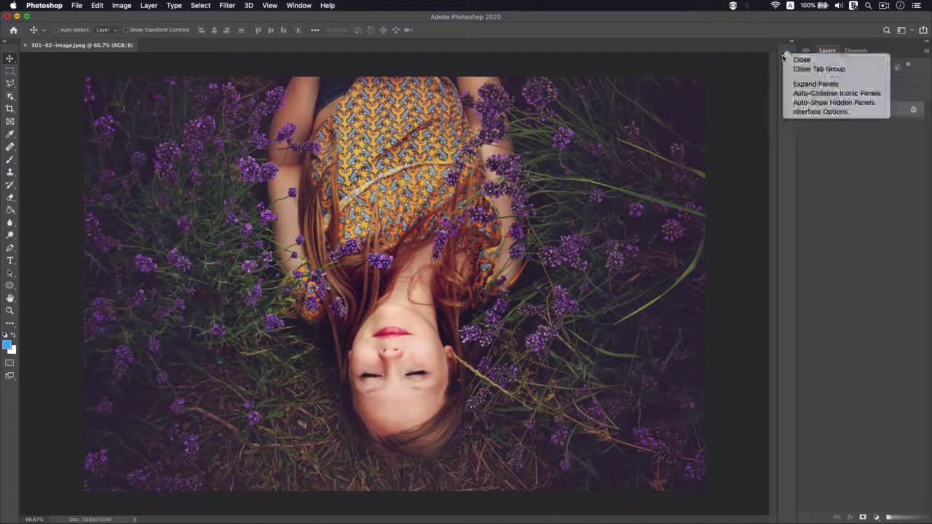
pyautogui.click(804, 59)
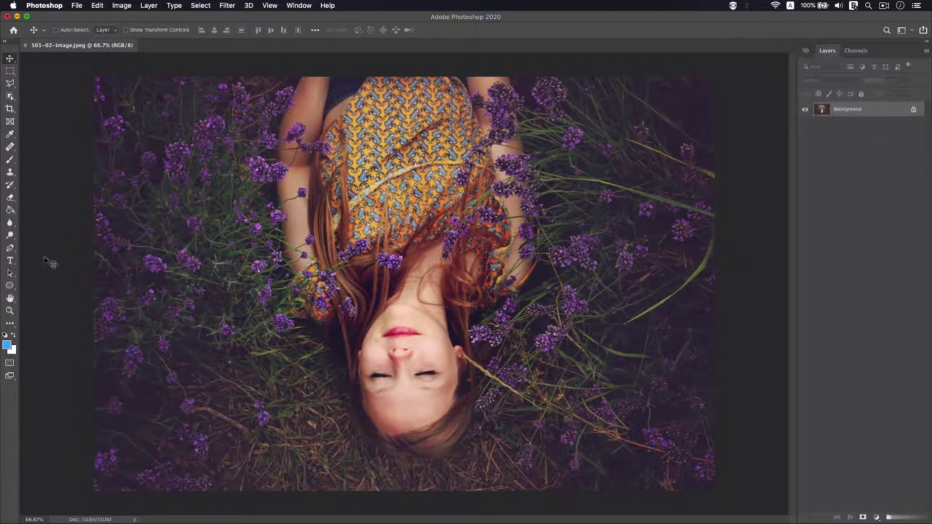